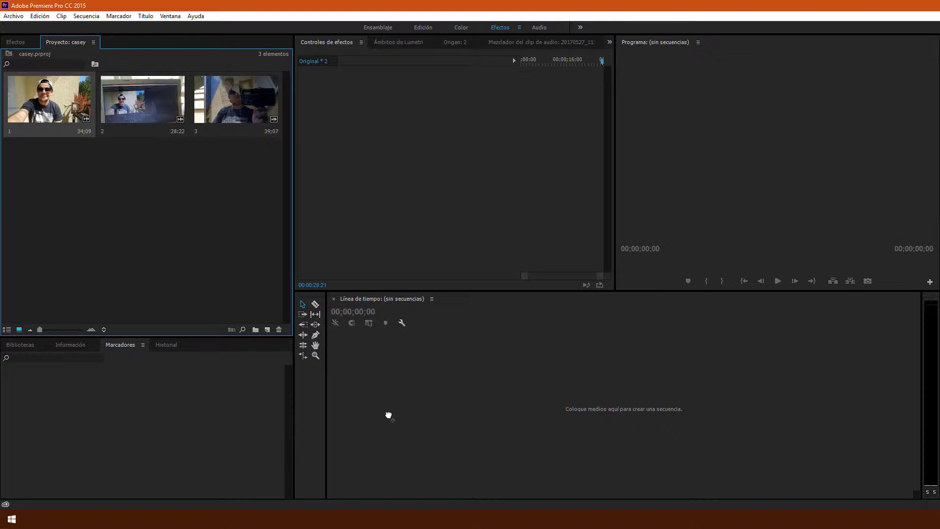
Step: Drop clip 1 onto the empty timeline as sequence 1, scrub it, and overlay clip 2 on V2 from 19;23
{"action": "left_click_drag", "start_coordinate": [388, 416], "coordinate": [388, 415]}
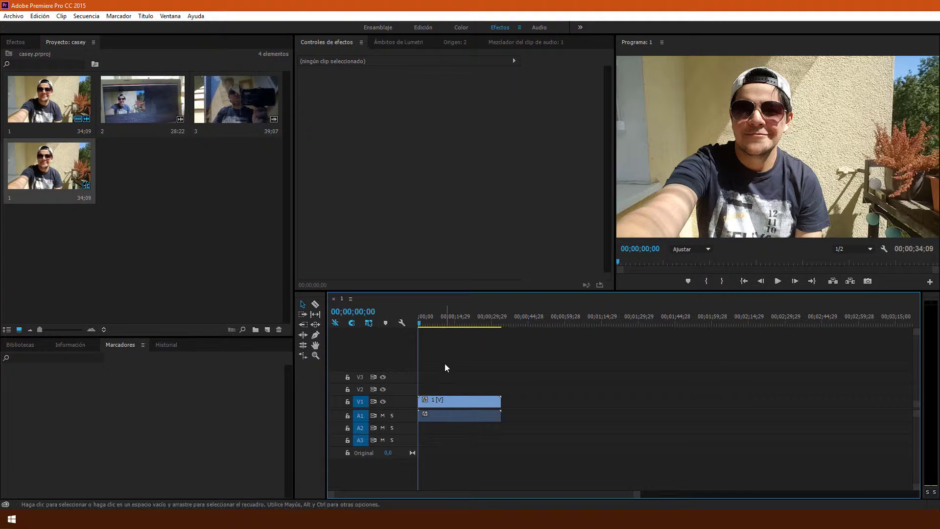
{"action": "left_click_drag", "start_coordinate": [416, 323], "coordinate": [457, 325]}
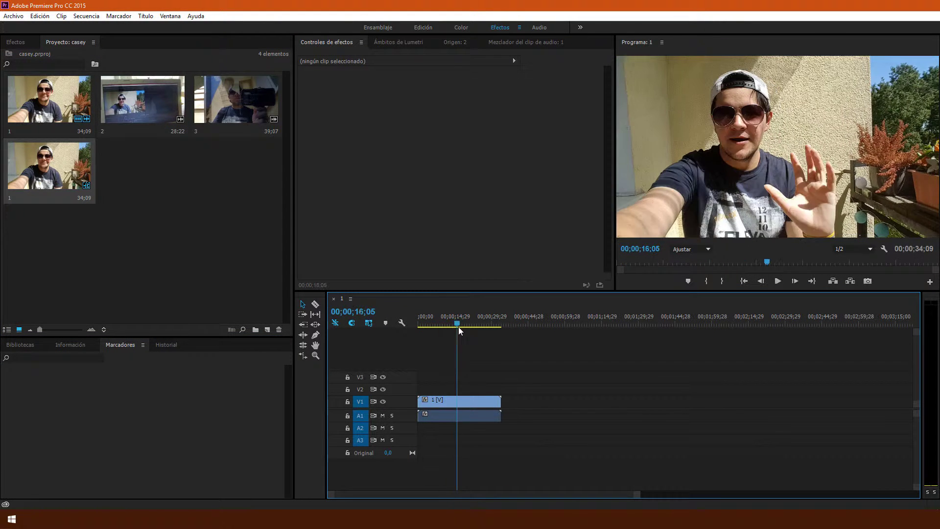
{"action": "mouse_move", "coordinate": [456, 325]}
{"action": "left_mouse_down"}
{"action": "mouse_move", "coordinate": [476, 326]}
{"action": "mouse_move", "coordinate": [466, 324]}
{"action": "left_mouse_up"}
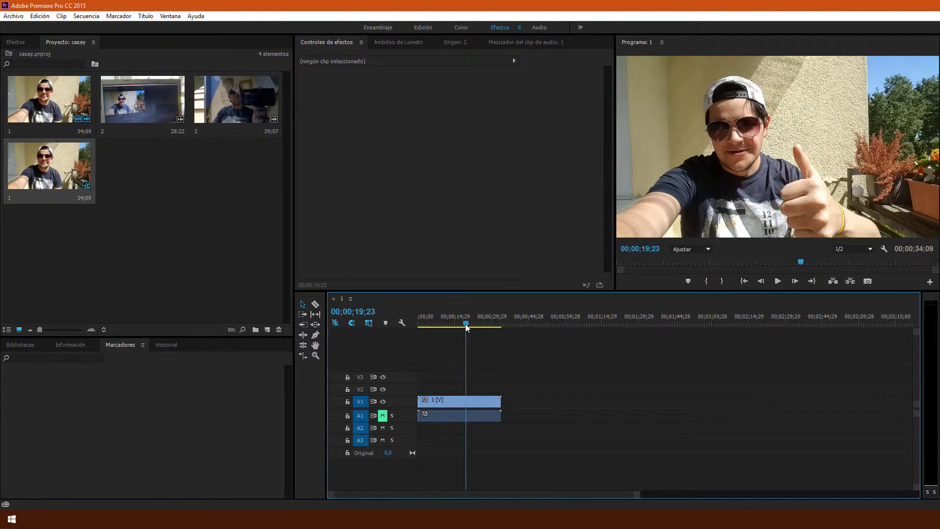
{"action": "left_click_drag", "start_coordinate": [143, 99], "coordinate": [471, 389]}
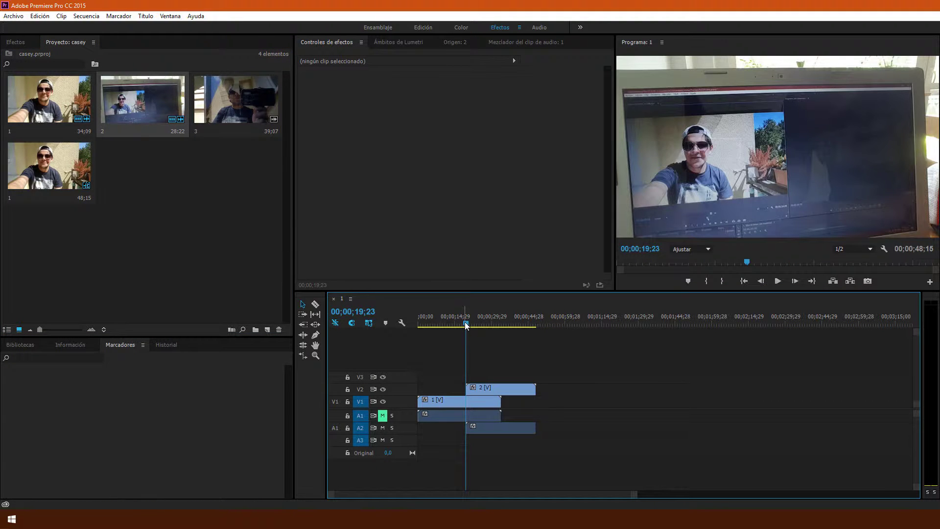
Step: Scrub through the overlap, then play the sequence from 26;22 and stop at 31;19
{"action": "left_click_drag", "start_coordinate": [465, 326], "coordinate": [487, 325]}
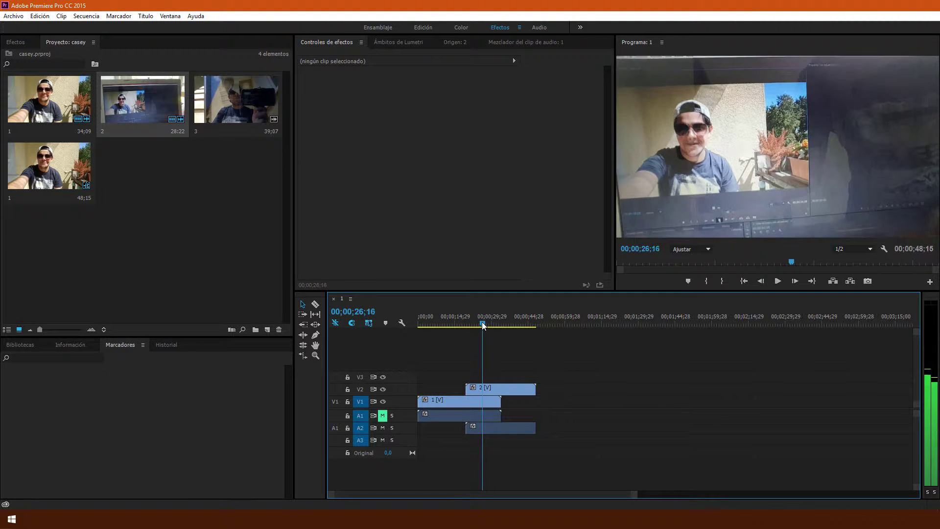
{"action": "left_click_drag", "start_coordinate": [487, 325], "coordinate": [483, 325]}
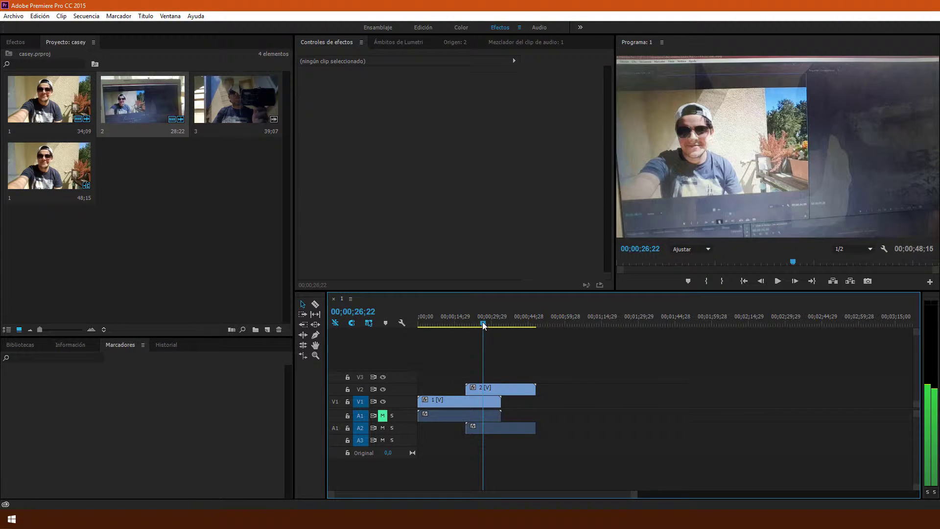
{"action": "left_click", "coordinate": [777, 282]}
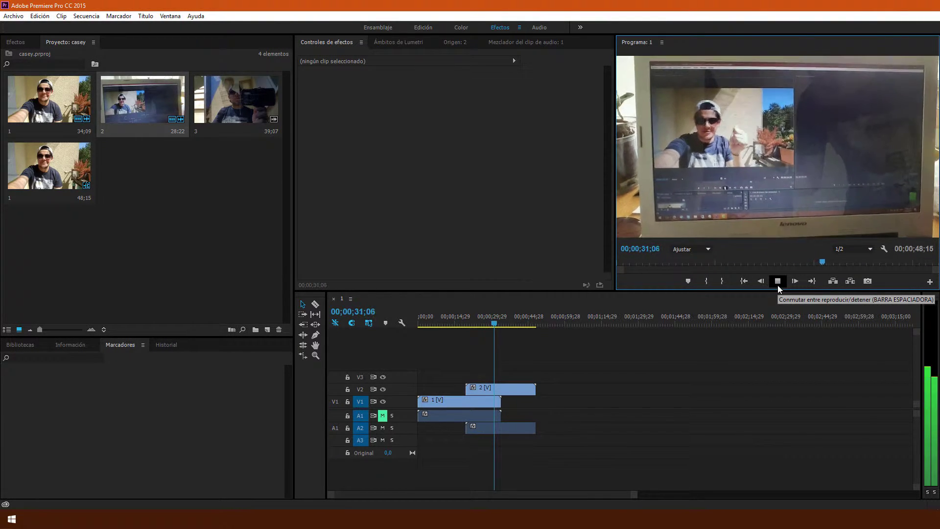
{"action": "left_click", "coordinate": [777, 285]}
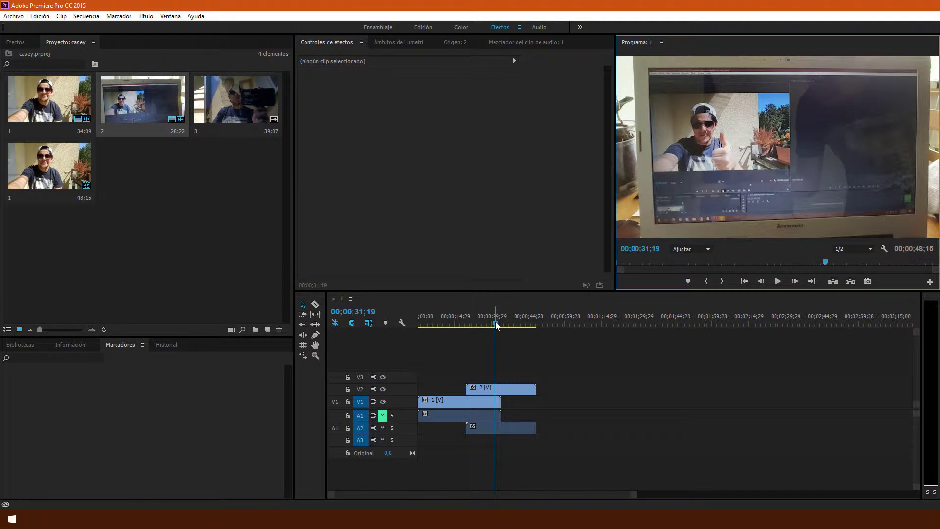
Step: Split clip 2 at the playhead with Ctrl+K and delete its leftover first piece
{"action": "left_click", "coordinate": [498, 390]}
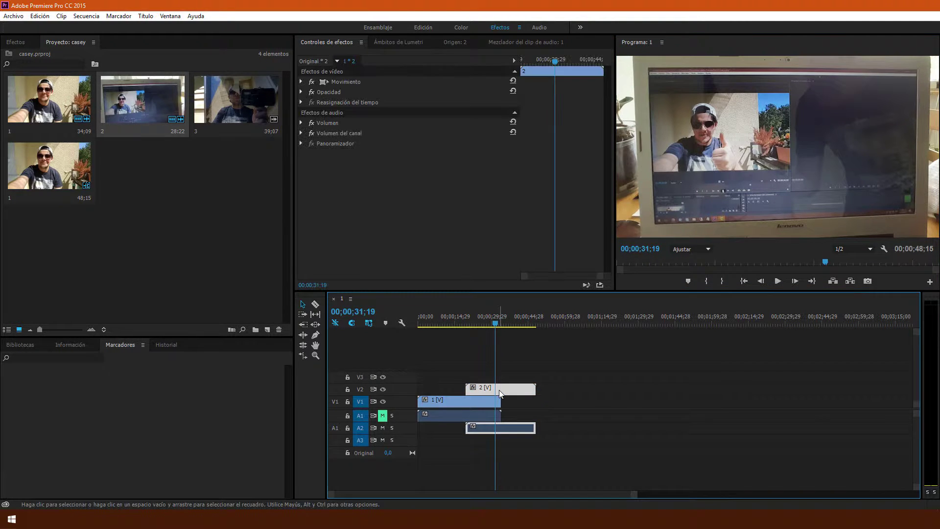
{"action": "key", "text": "ctrl+k"}
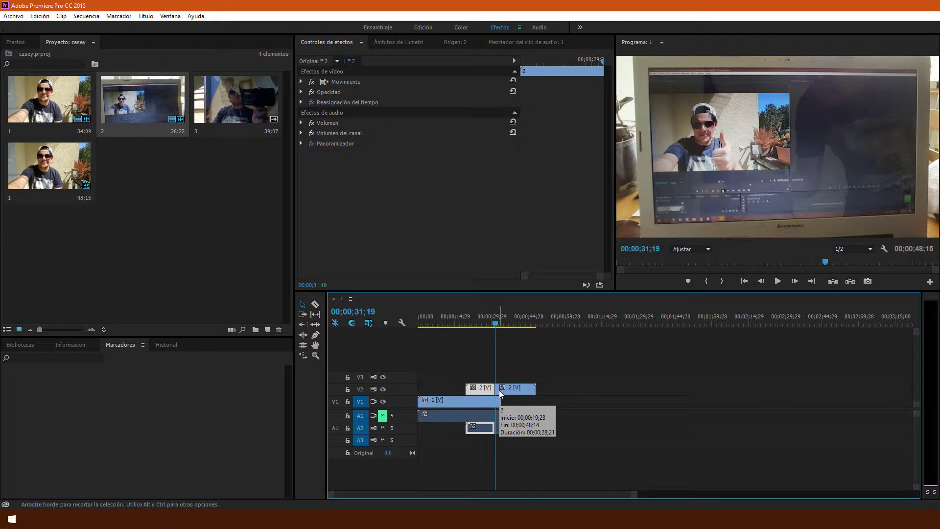
{"action": "left_click_drag", "start_coordinate": [498, 390], "coordinate": [529, 392]}
{"action": "left_click", "coordinate": [484, 386]}
{"action": "key", "text": "Delete"}
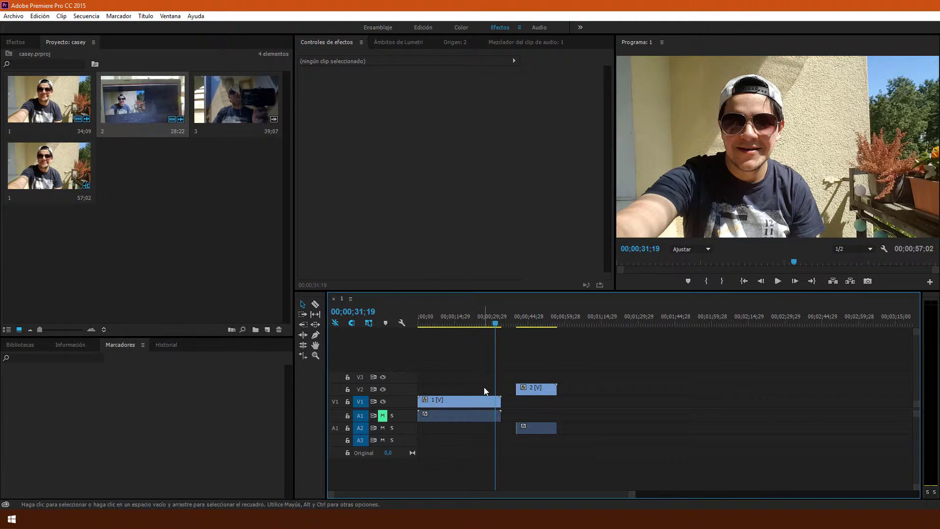
Step: Play the sequence to find 24;06, then move clip 2 so it starts there
{"action": "left_click_drag", "start_coordinate": [495, 324], "coordinate": [463, 324]}
{"action": "left_click", "coordinate": [777, 280]}
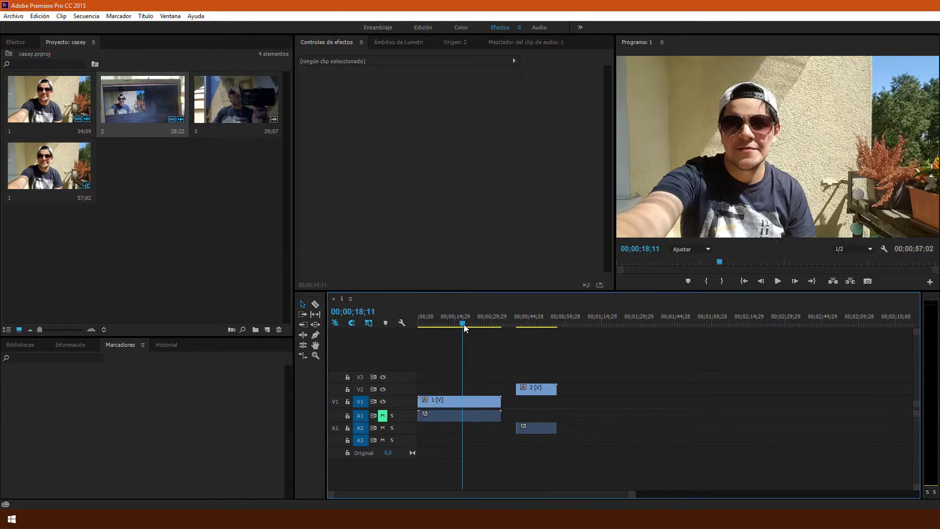
{"action": "left_click", "coordinate": [780, 283]}
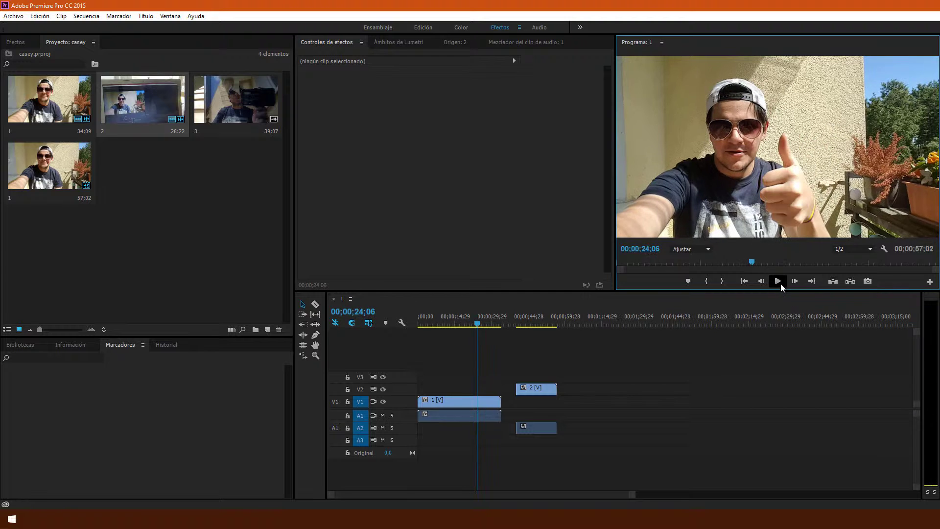
{"action": "left_click_drag", "start_coordinate": [522, 391], "coordinate": [483, 390]}
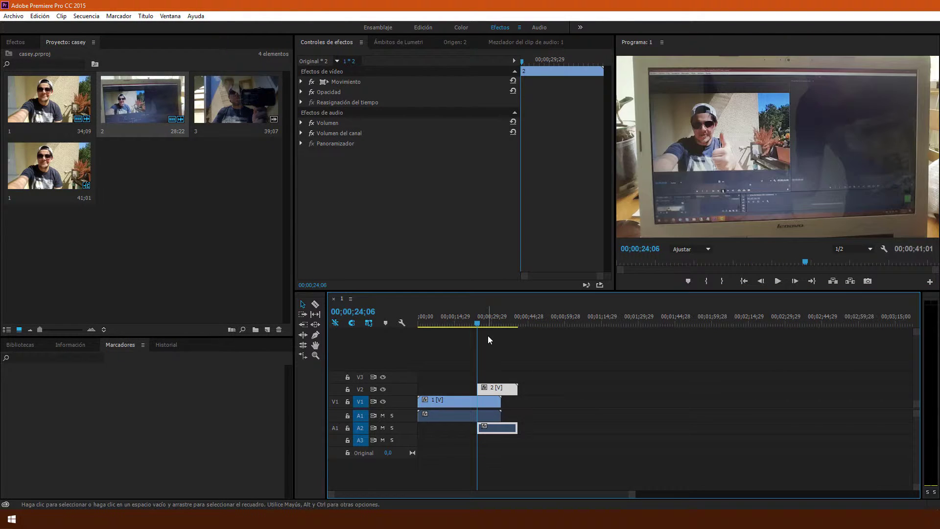
Step: Select clip 1 and preview from 24;06 through 26;14, then return the playhead to 23;11
{"action": "left_click", "coordinate": [485, 405]}
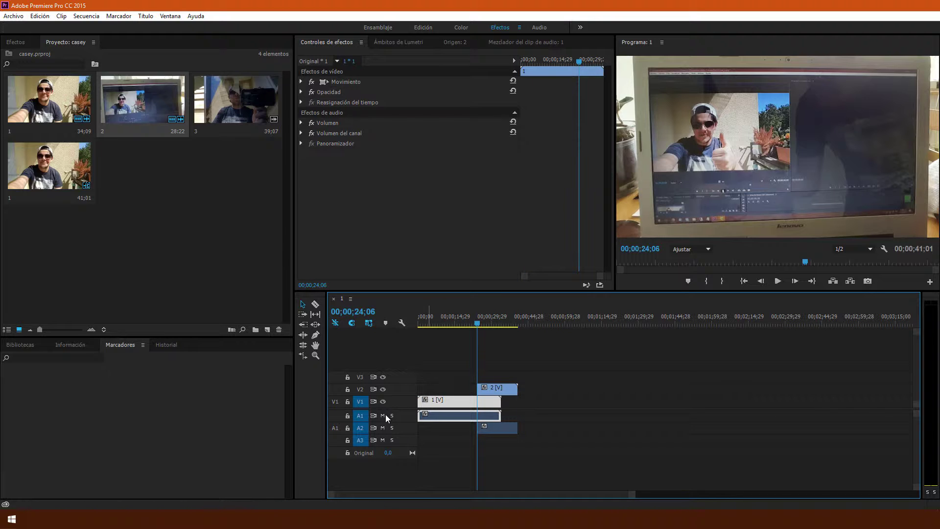
{"action": "left_click", "coordinate": [777, 281]}
{"action": "left_click", "coordinate": [777, 281]}
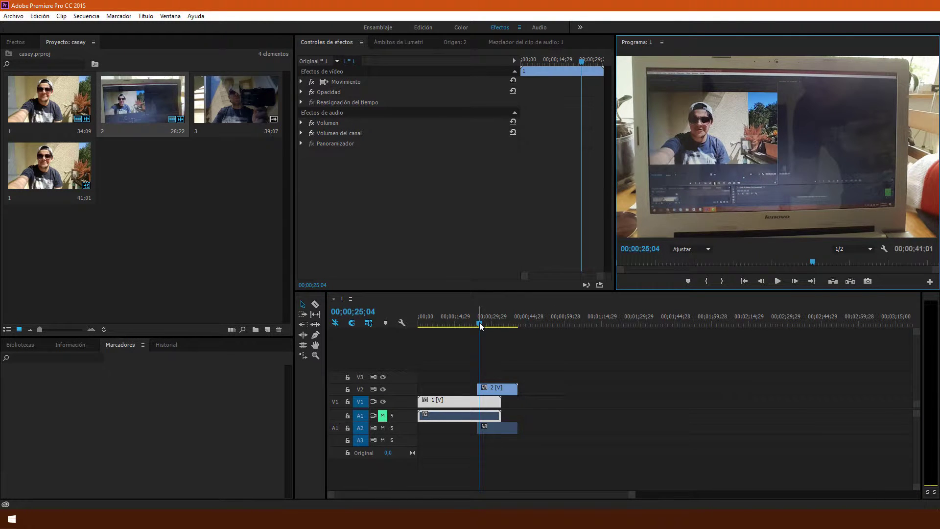
{"action": "left_click", "coordinate": [777, 281]}
{"action": "left_click", "coordinate": [500, 337]}
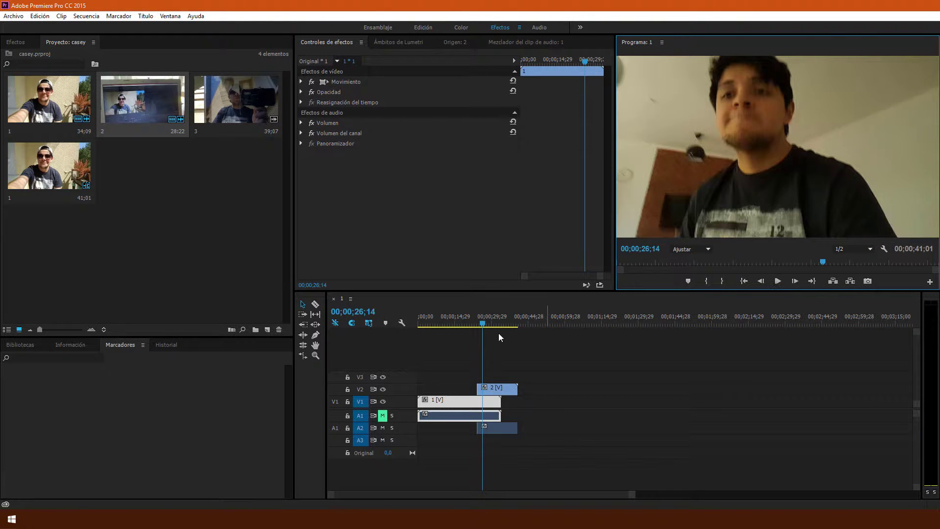
{"action": "left_click_drag", "start_coordinate": [484, 326], "coordinate": [476, 326]}
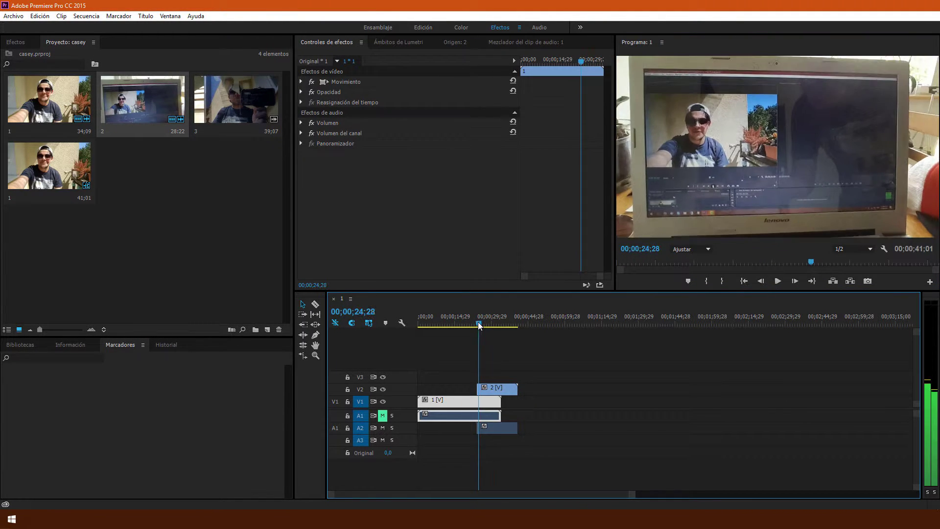
Step: Shift clip 2 later on V2 and play the sequence, stopping at 24;15
{"action": "left_click_drag", "start_coordinate": [489, 387], "coordinate": [514, 388]}
{"action": "left_click", "coordinate": [777, 280]}
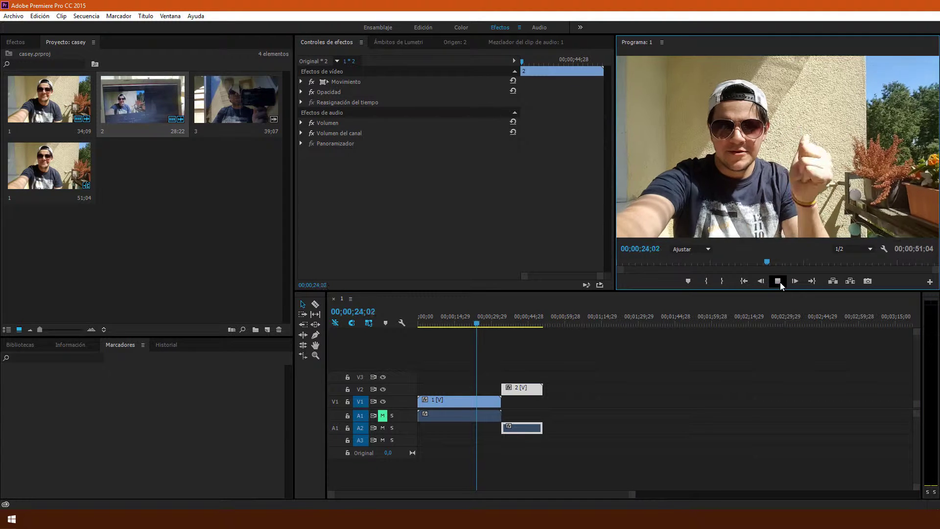
{"action": "key", "text": "space"}
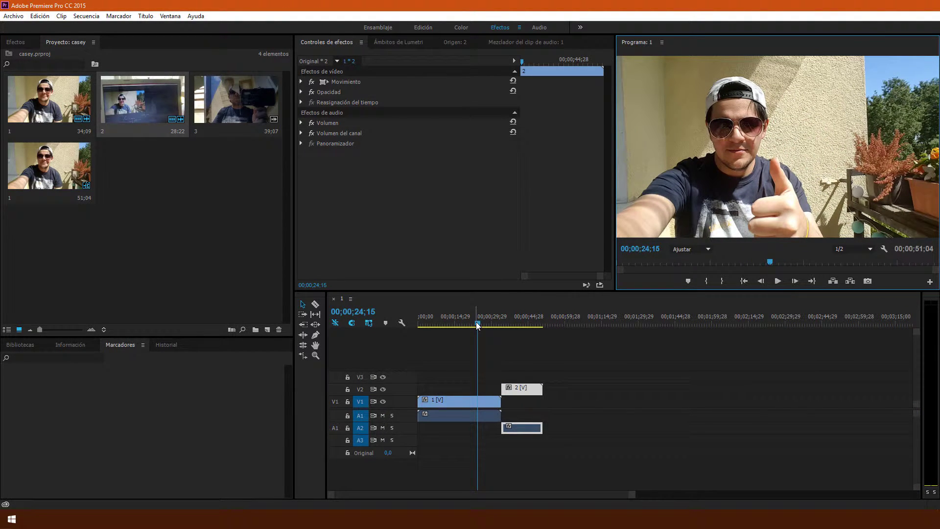
Step: Split clip 1 at 24;15 and delete its tail on V1 and A1
{"action": "left_click", "coordinate": [484, 399]}
{"action": "key", "text": "ctrl+k"}
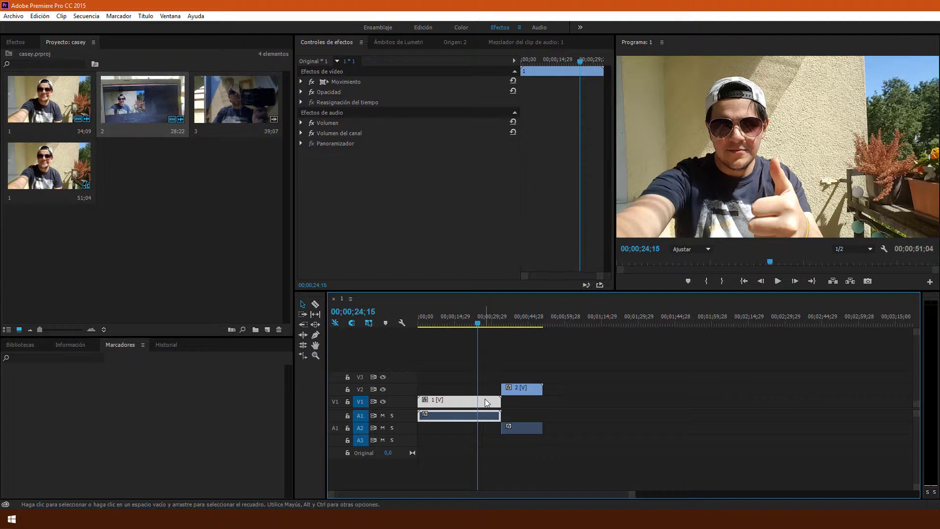
{"action": "left_click", "coordinate": [484, 398]}
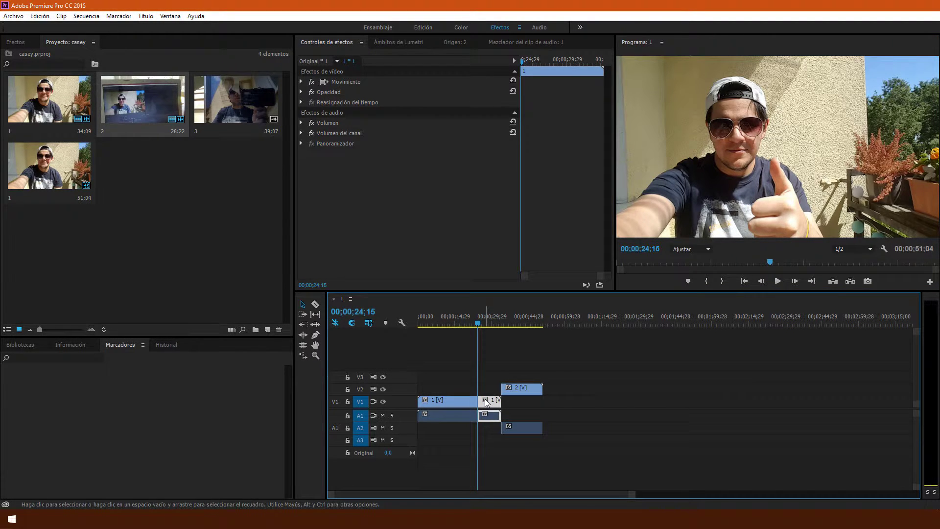
{"action": "key", "text": "Delete"}
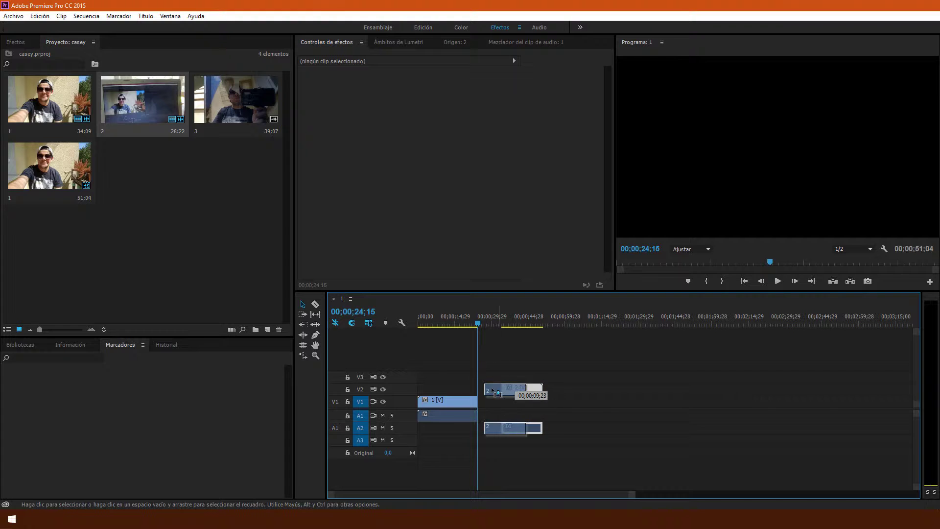
Step: Place clip 2 on V2 at the playhead and nudge it slightly earlier
{"action": "left_click_drag", "start_coordinate": [495, 391], "coordinate": [487, 392]}
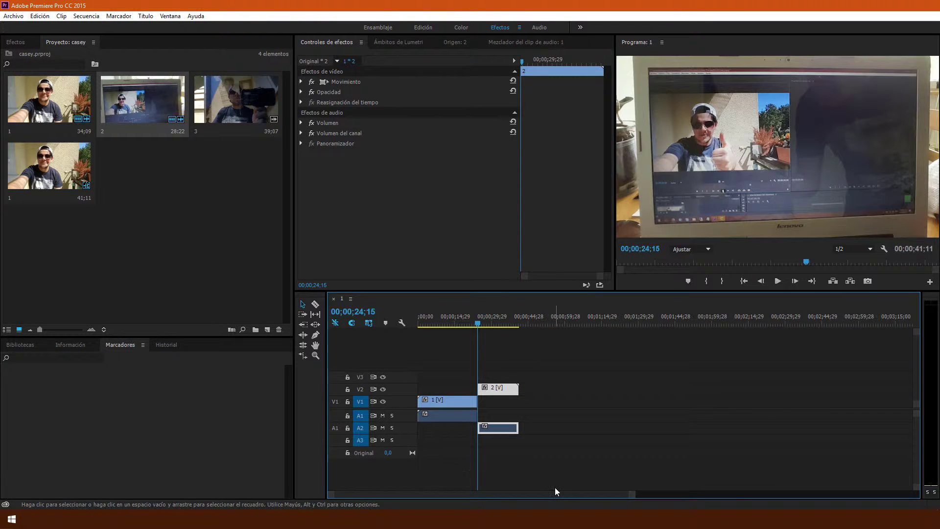
{"action": "left_click_drag", "start_coordinate": [628, 494], "coordinate": [554, 496]}
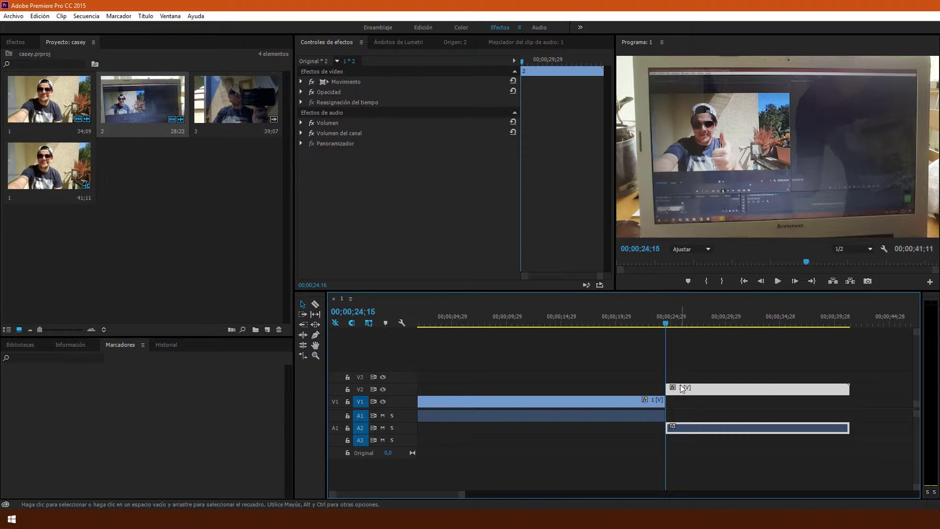
{"action": "left_click_drag", "start_coordinate": [678, 392], "coordinate": [674, 393]}
Step: Preview the clip 1 to clip 2 cut from 20;27, stopping at 27;01
{"action": "left_click", "coordinate": [627, 324]}
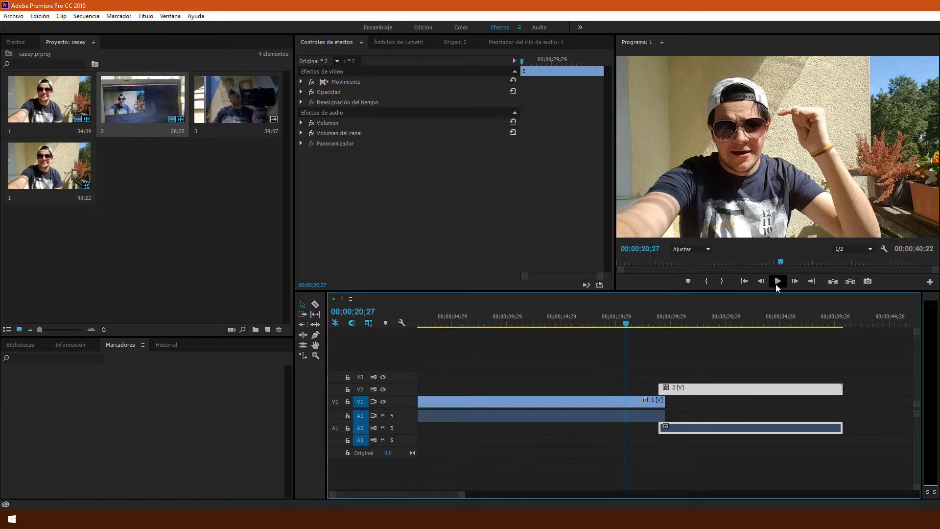
{"action": "left_click", "coordinate": [775, 283]}
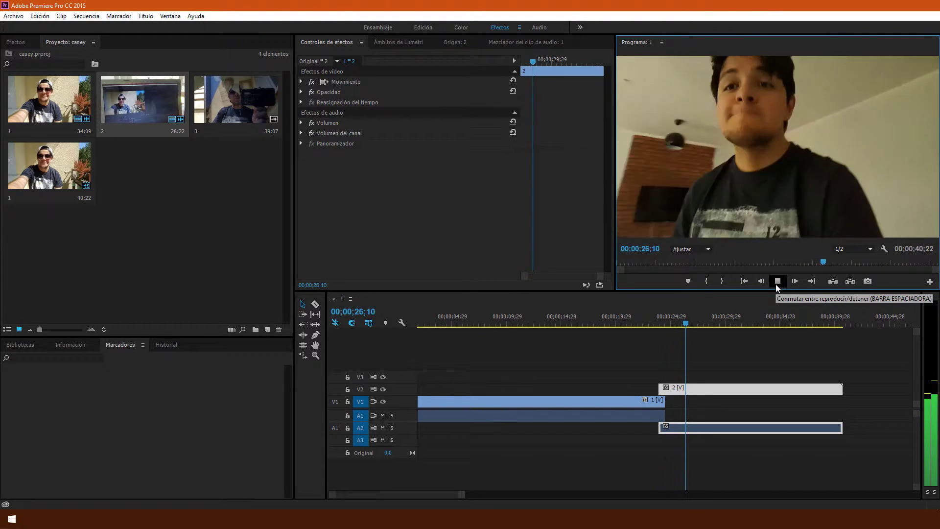
{"action": "left_click", "coordinate": [692, 323]}
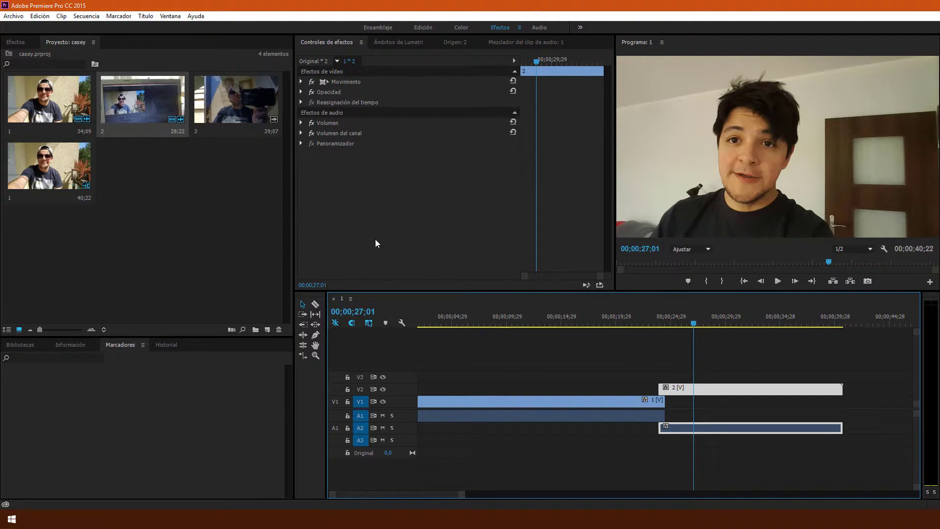
{"action": "left_click", "coordinate": [261, 102]}
Step: Place clip 3 on V3 and A3, then preview clip 2 up to 29;13
{"action": "left_click_drag", "start_coordinate": [672, 371], "coordinate": [786, 386]}
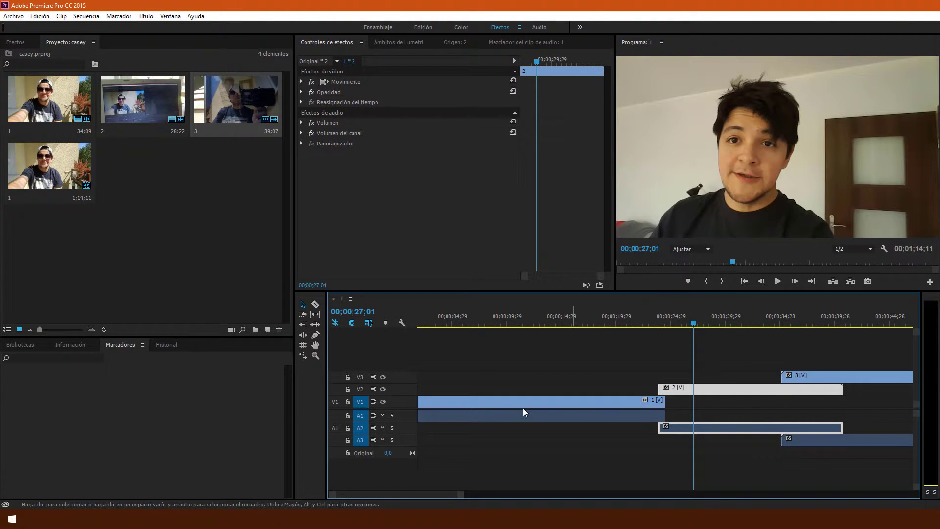
{"action": "left_click_drag", "start_coordinate": [451, 493], "coordinate": [459, 496]}
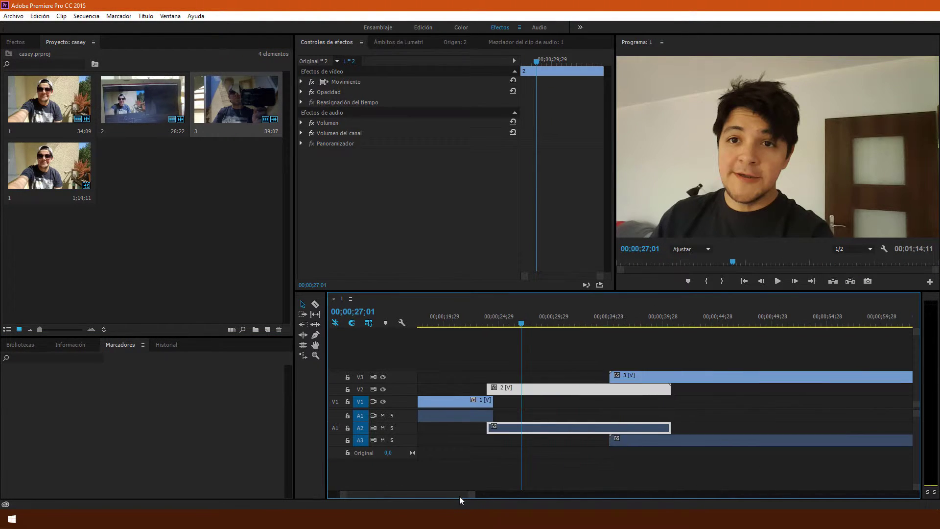
{"action": "left_click", "coordinate": [777, 282]}
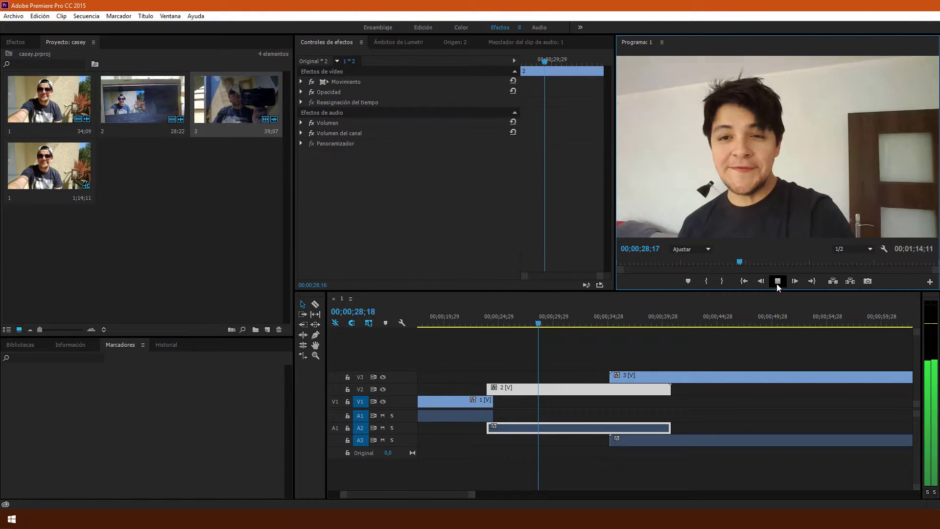
{"action": "left_click", "coordinate": [777, 282]}
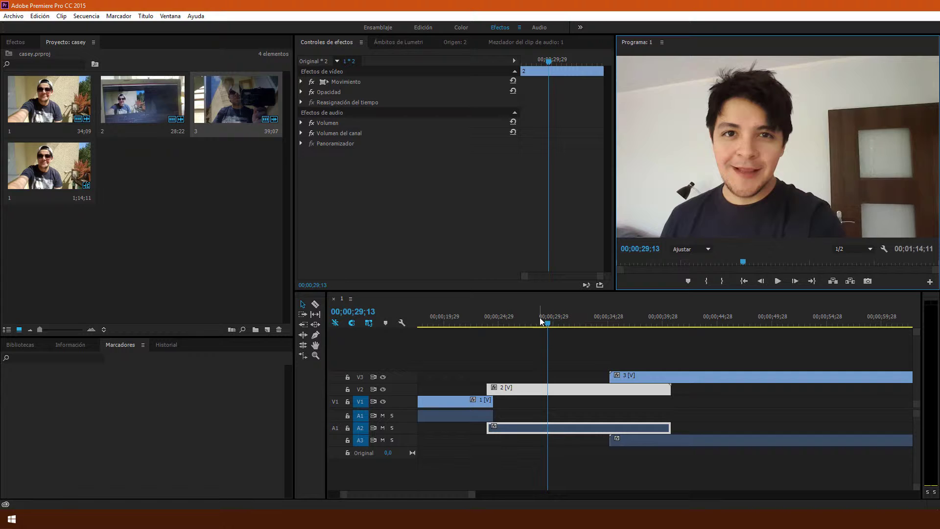
Step: Keep previewing past 31;17 to find clip 2's cut point, then select clip 2 there
{"action": "left_click", "coordinate": [559, 390]}
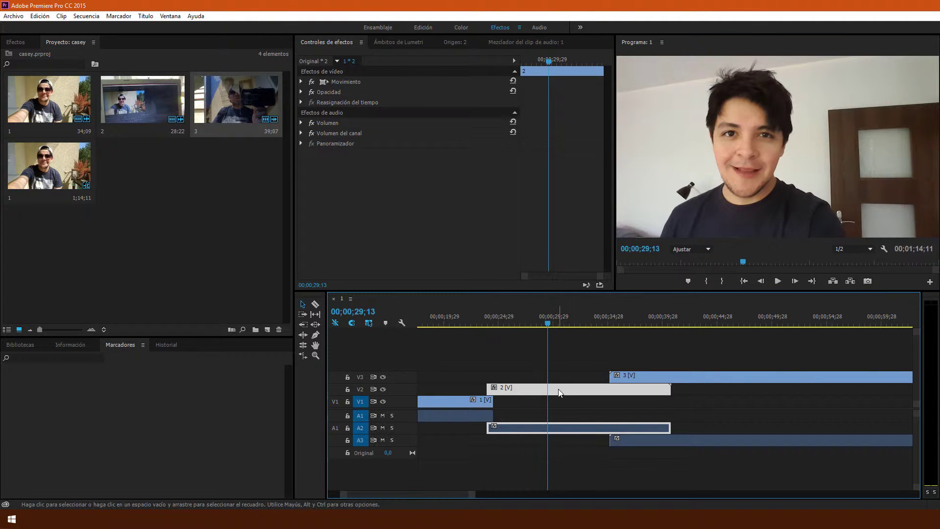
{"action": "left_click", "coordinate": [778, 280]}
{"action": "left_click", "coordinate": [582, 391]}
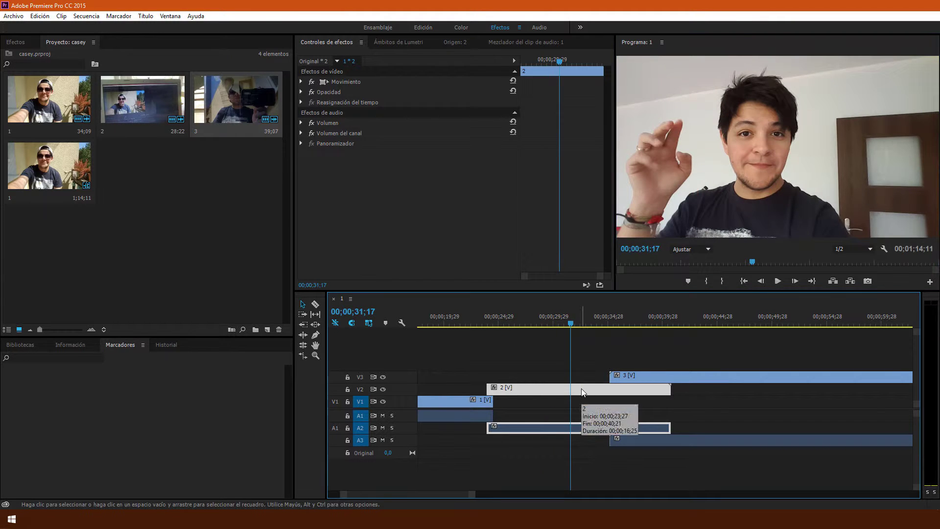
{"action": "left_click", "coordinate": [777, 281]}
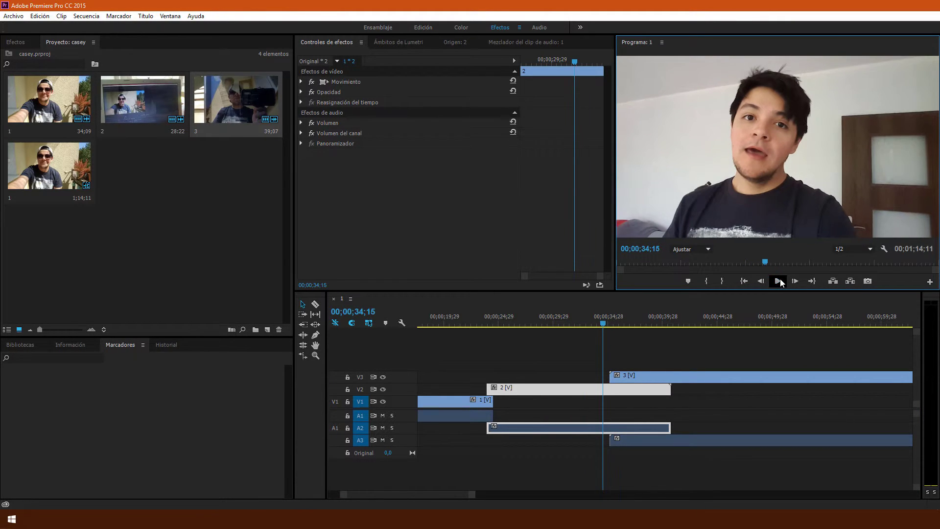
{"action": "left_click", "coordinate": [607, 387]}
Step: Cut clip 2 at 34;15, delete its tail, and slide clip 3 about 17 frames earlier
{"action": "key", "text": "ctrl+k"}
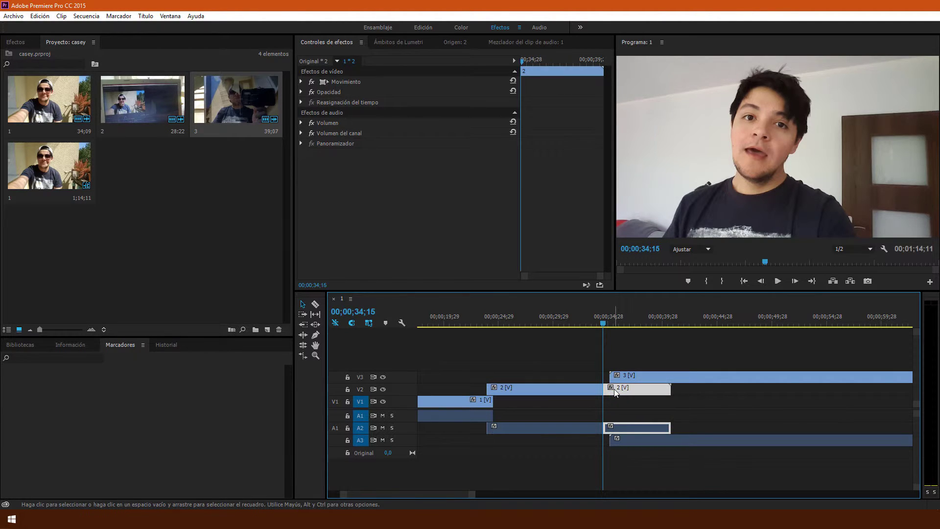
{"action": "key", "text": "Delete"}
{"action": "left_click_drag", "start_coordinate": [623, 381], "coordinate": [615, 382]}
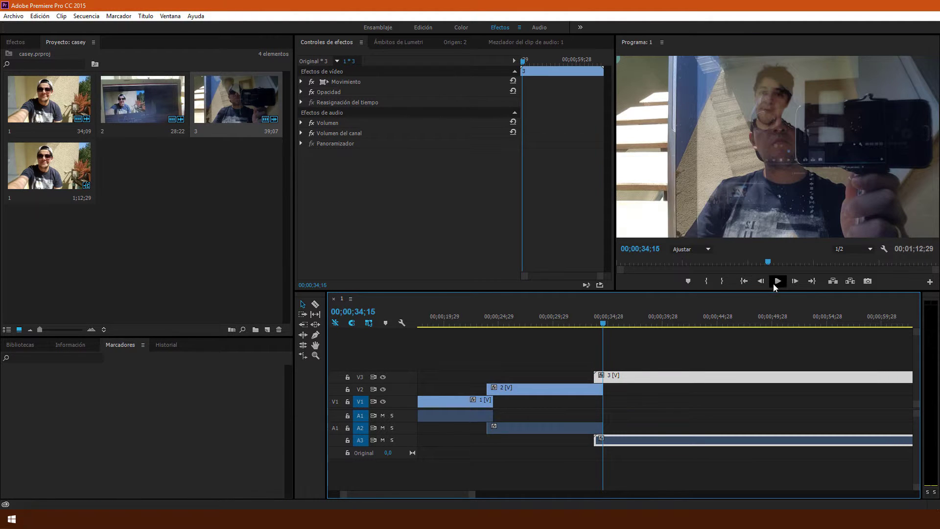
Step: Preview the clip 2 to clip 3 cut, stopping at 41;22
{"action": "left_click", "coordinate": [777, 281]}
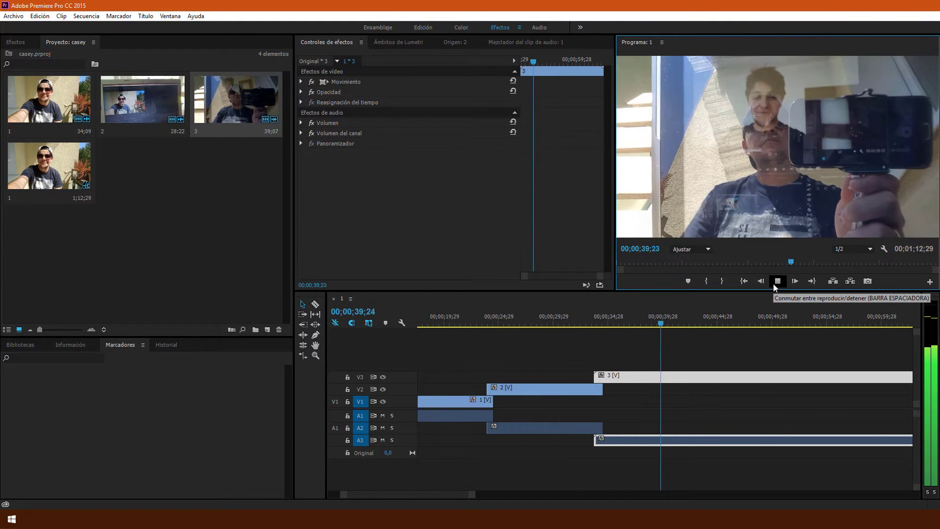
{"action": "left_click", "coordinate": [775, 285]}
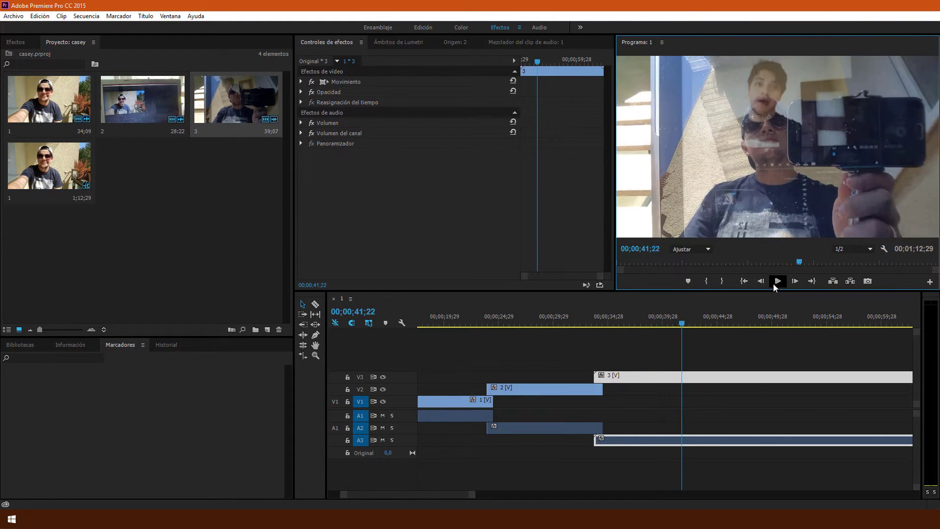
{"action": "left_click", "coordinate": [689, 381]}
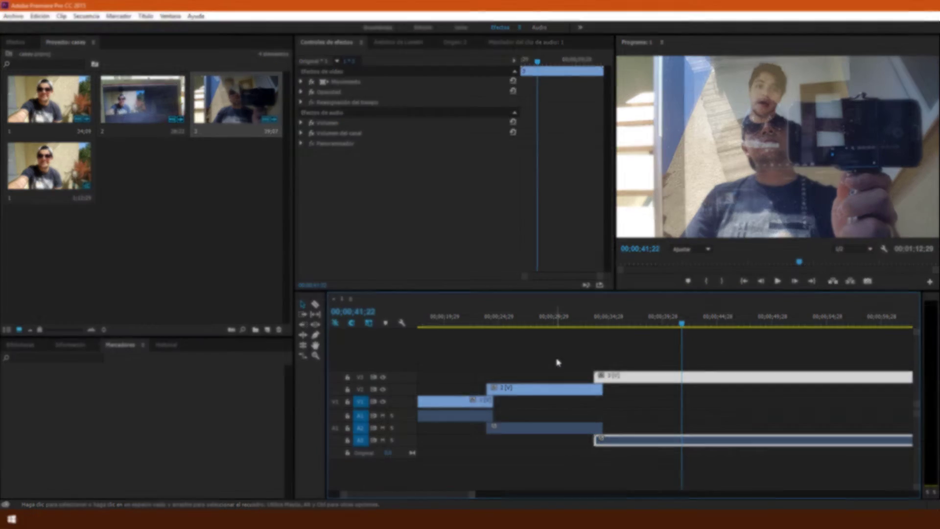
{"action": "key", "text": "Delete"}
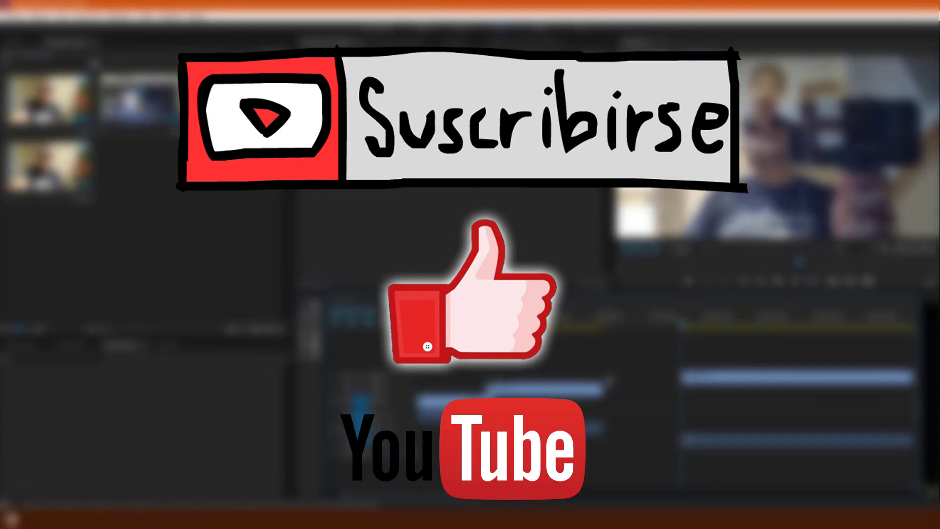